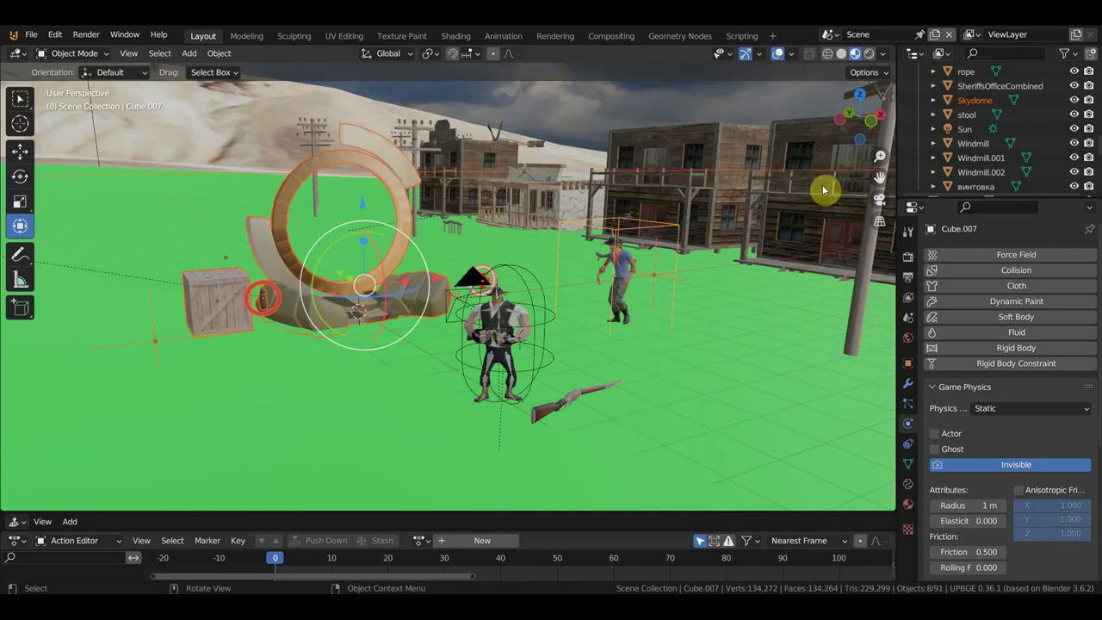
# Step: Open Blender's Preferences window from the Edit menu
pyautogui.click(37, 36)
pyautogui.moveTo(54, 35)
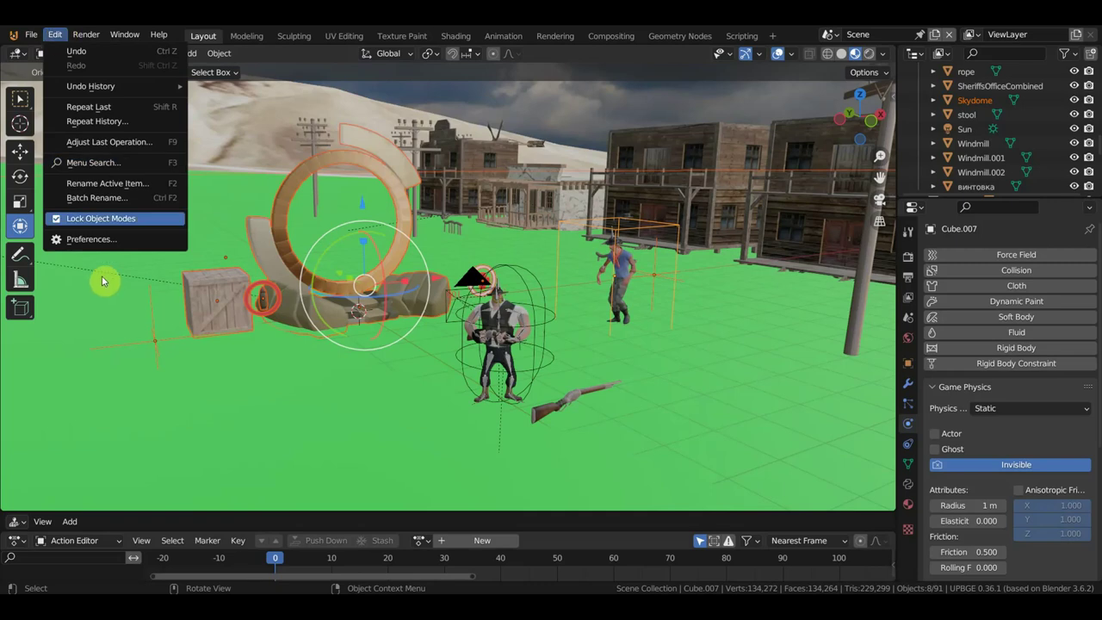
pyautogui.click(95, 238)
# Step: Filter add-ons by 'gam', keep Save As Game Engine Runtime enabled, and close Preferences
pyautogui.click(398, 83)
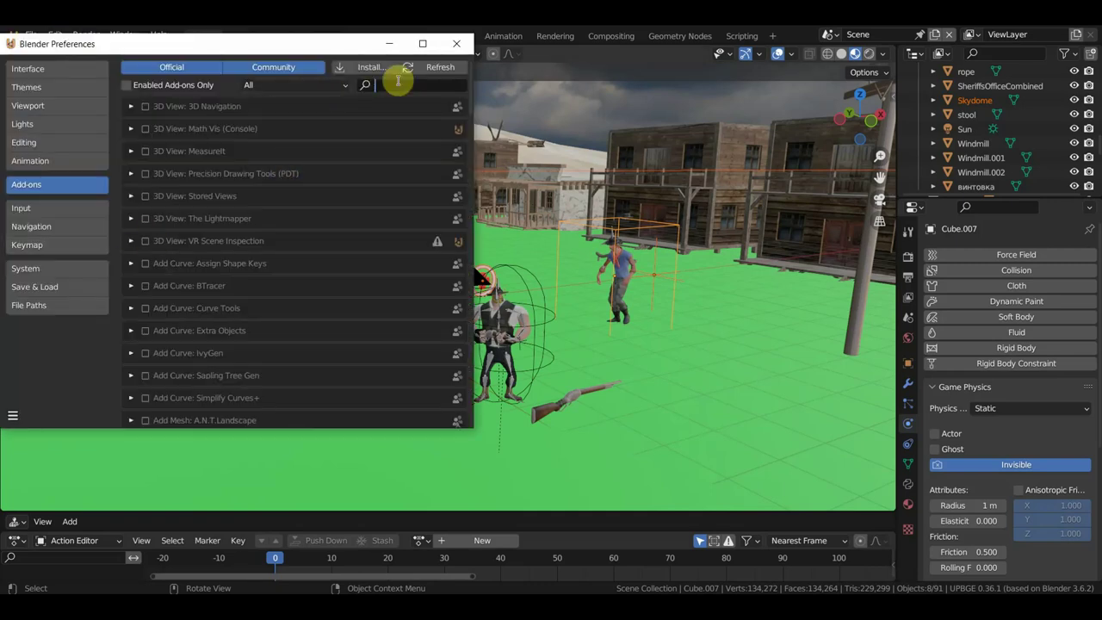
pyautogui.write('ga')
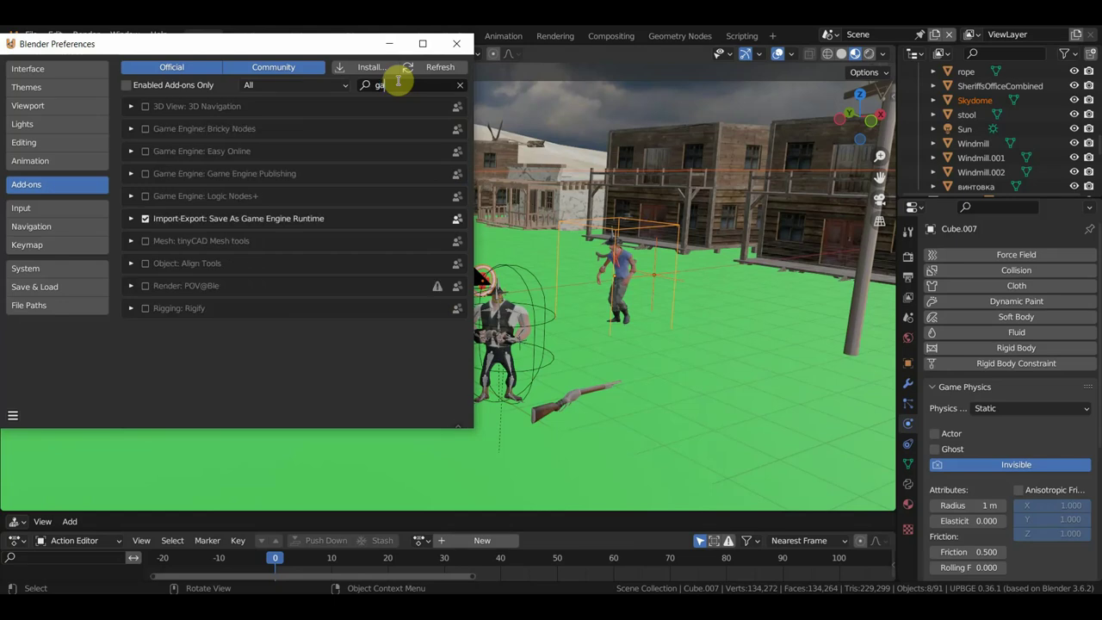
pyautogui.write('m')
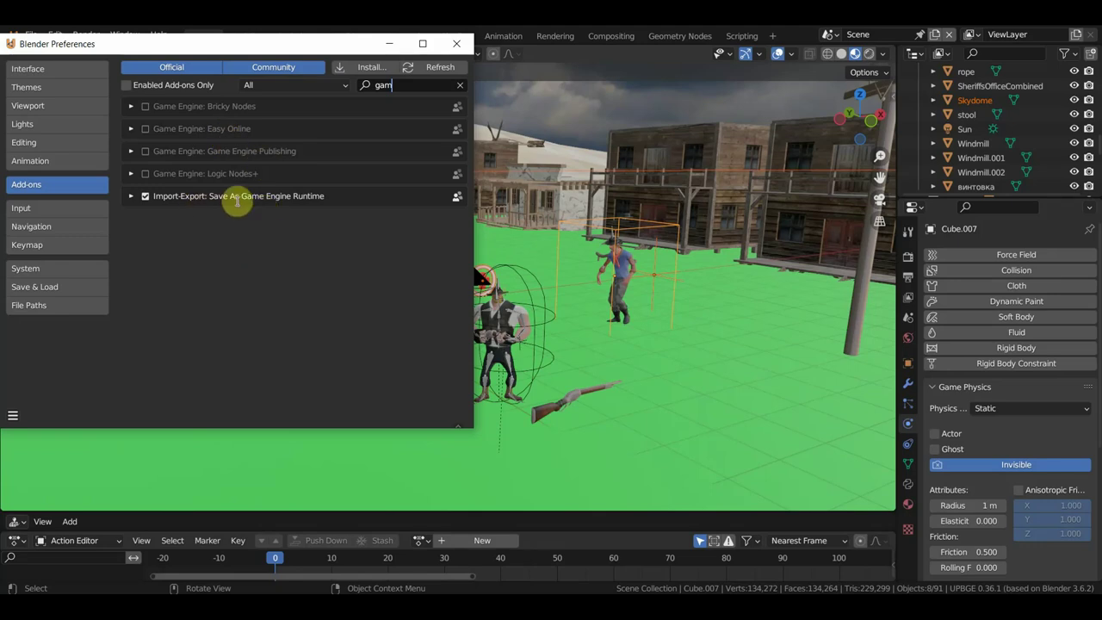
pyautogui.press('Return')
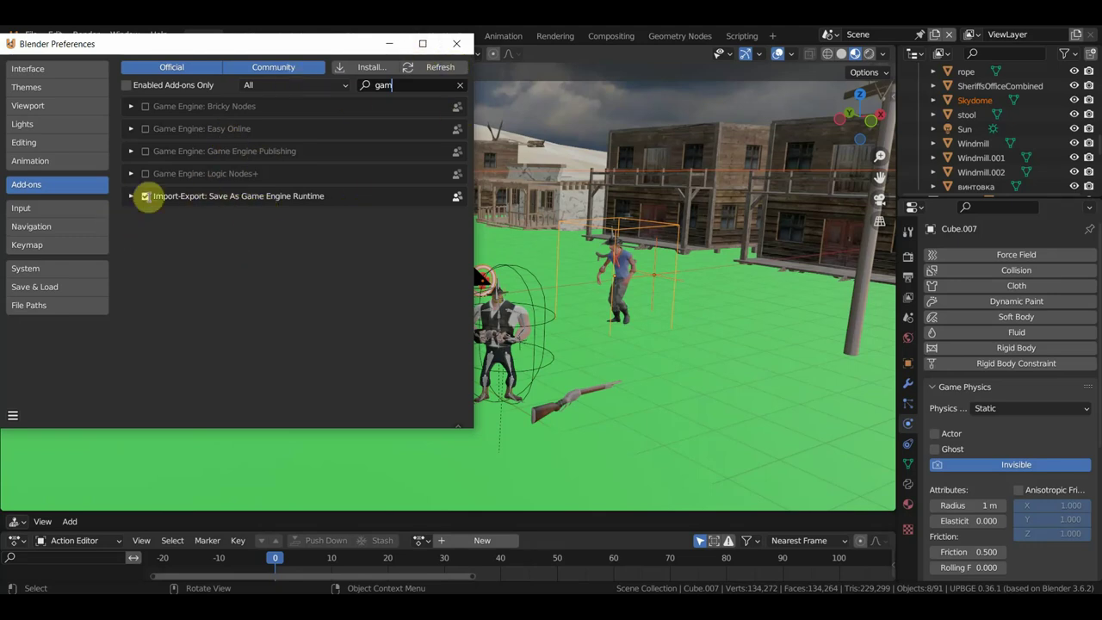
pyautogui.click(145, 197)
pyautogui.click(145, 199)
pyautogui.click(457, 43)
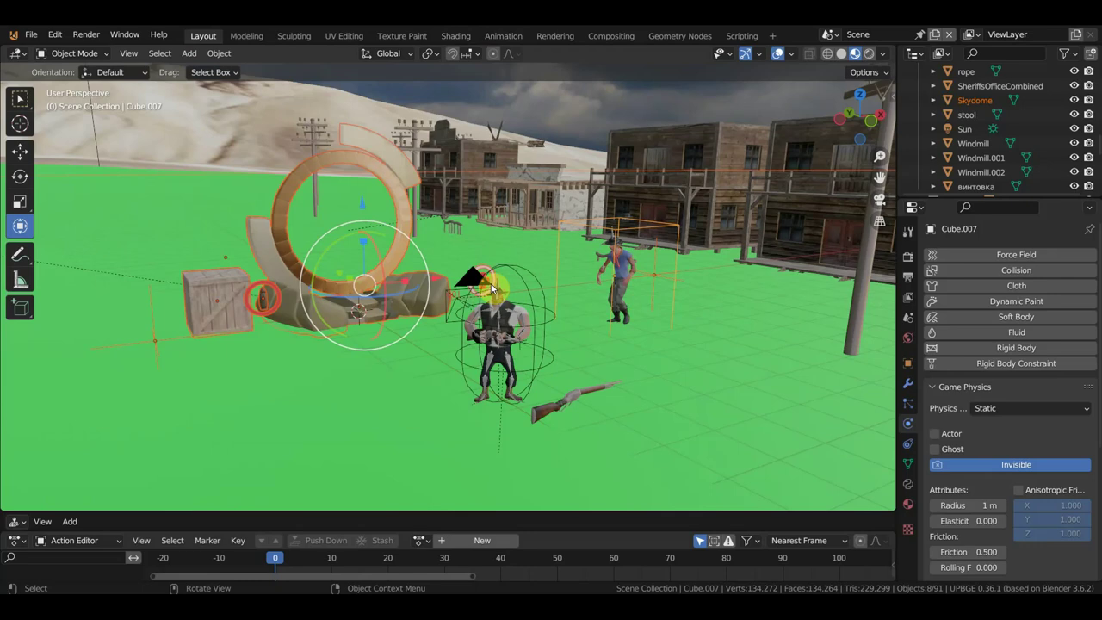
# Step: Switch to camera view and start File > Export > Save as game runtime
pyautogui.press('KP_0')
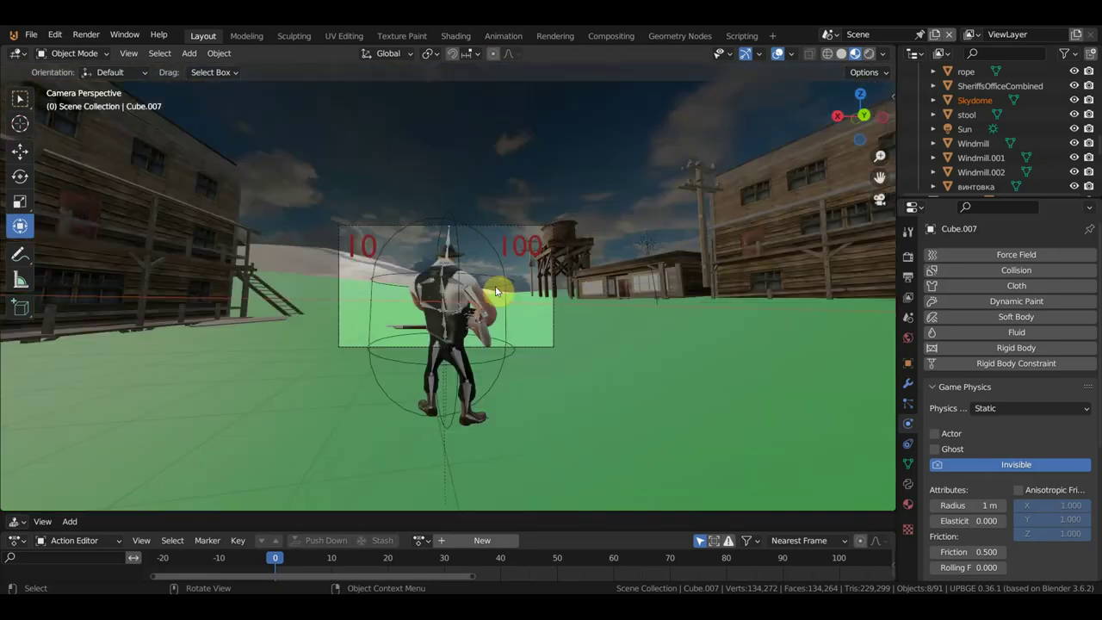
pyautogui.scroll(1, 508, 324)
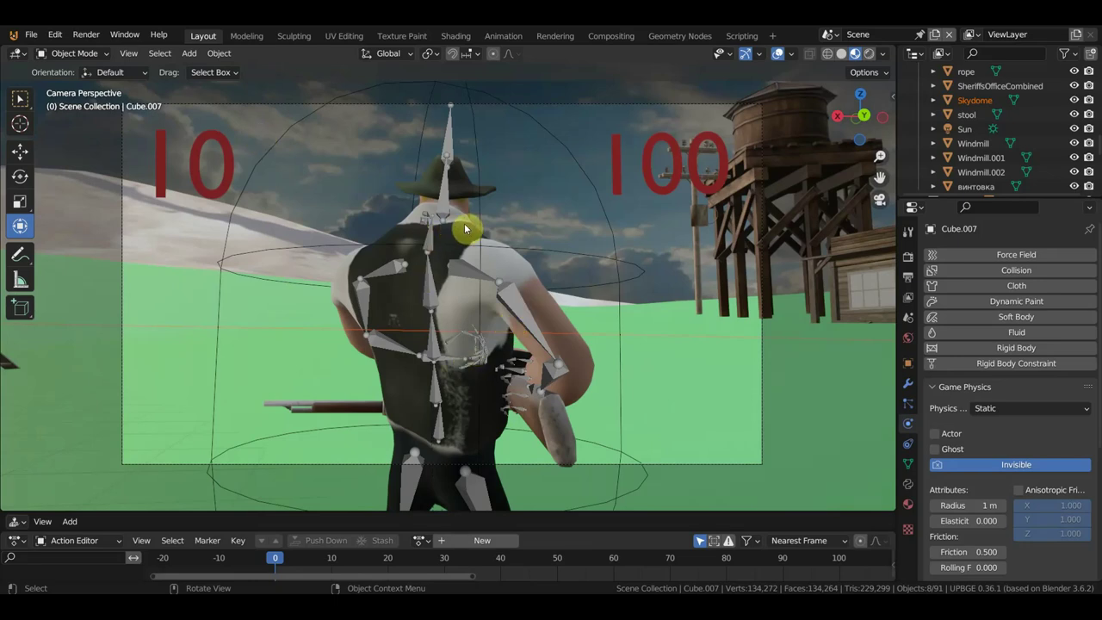
pyautogui.click(31, 35)
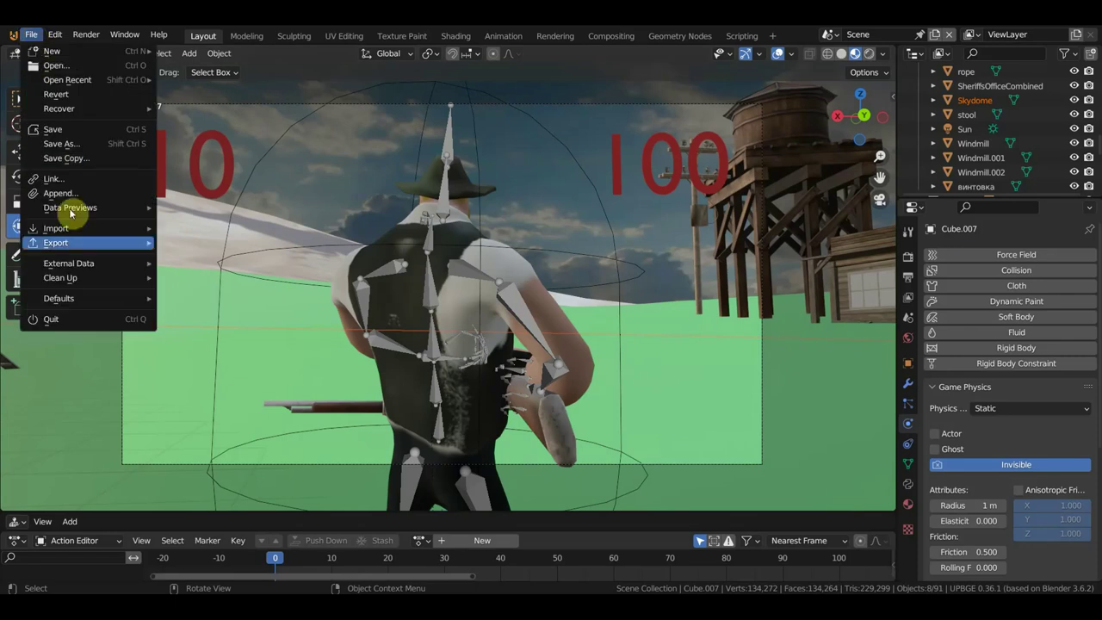
pyautogui.moveTo(73, 242)
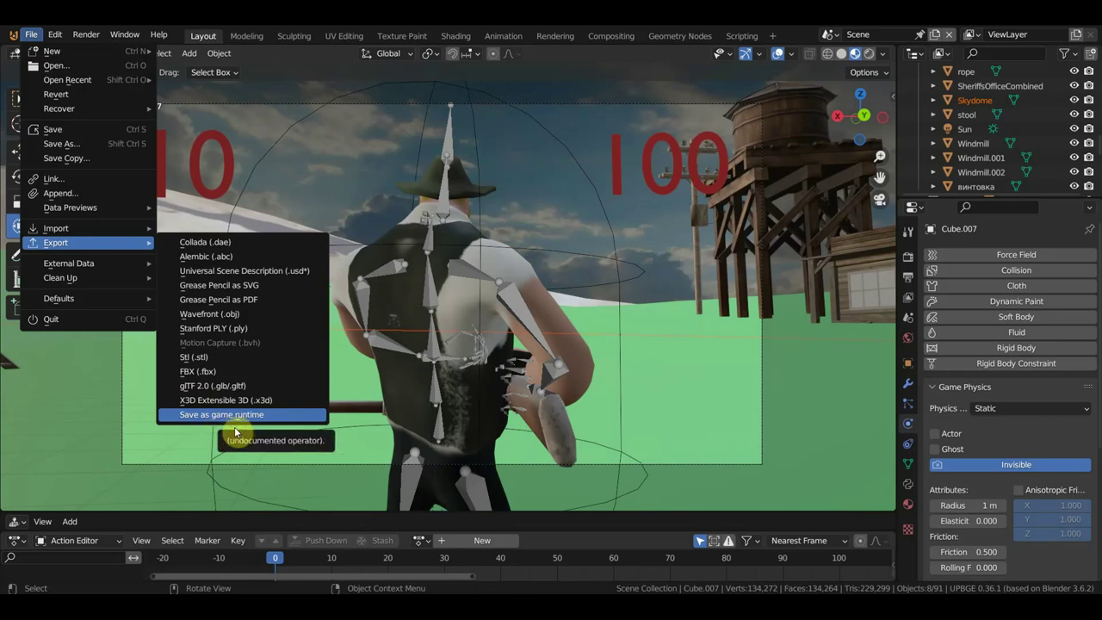
pyautogui.click(238, 414)
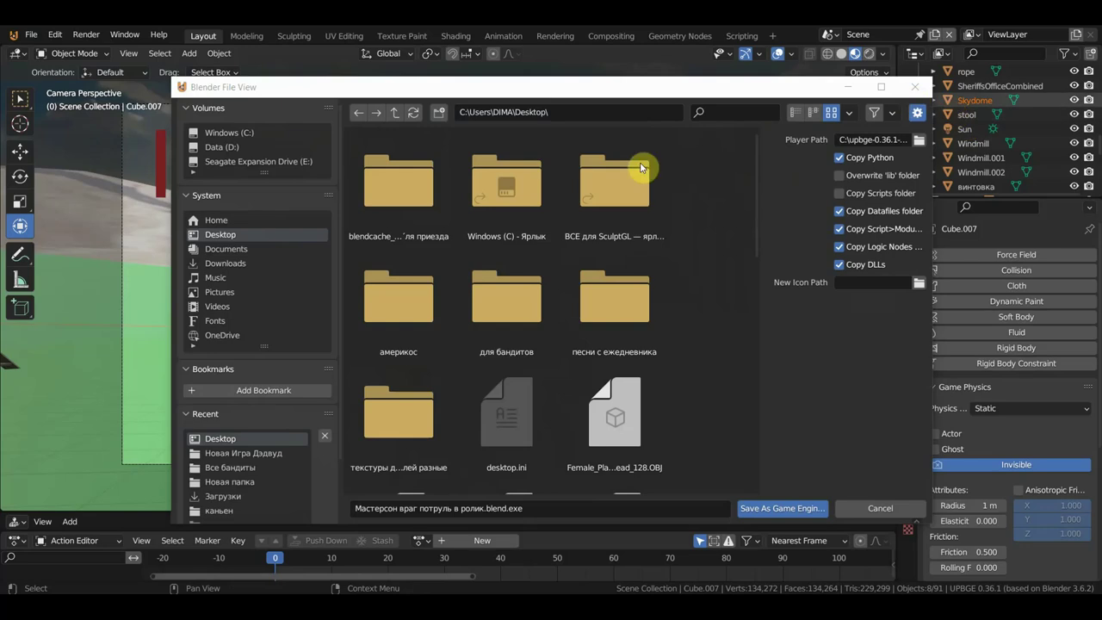
# Step: Dismiss the file browser context menu and cancel the runtime export dialog
pyautogui.rightClick(702, 317)
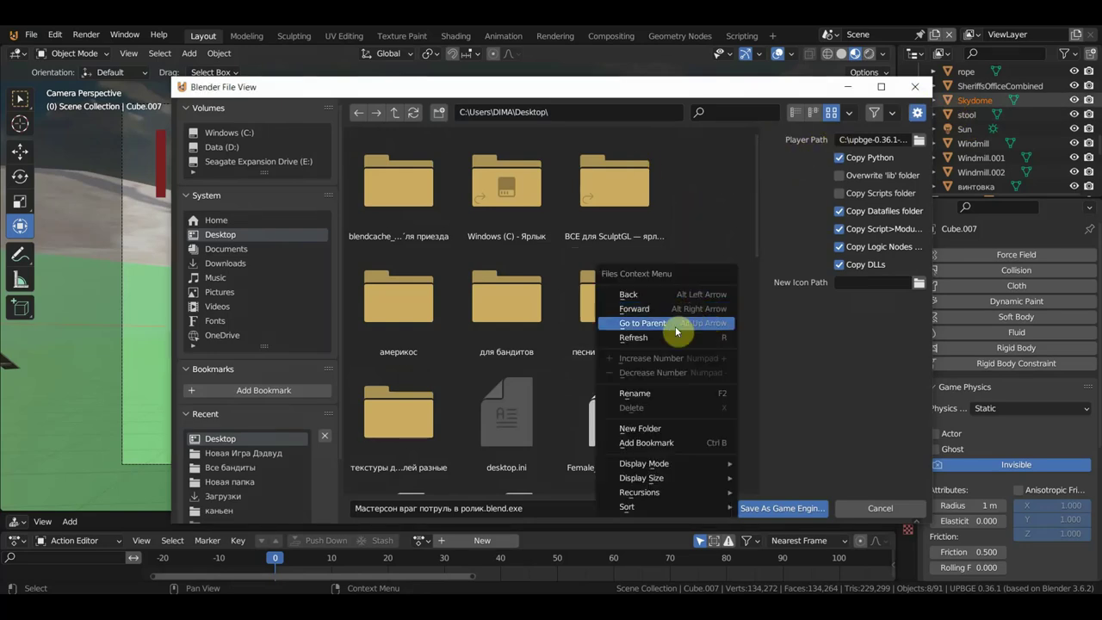
pyautogui.click(720, 305)
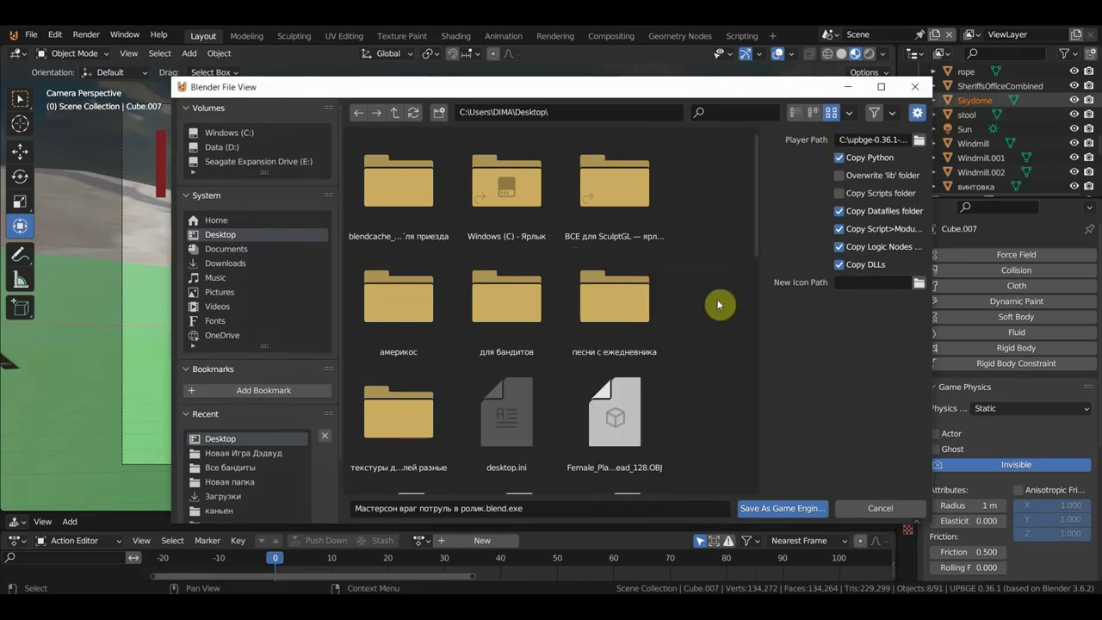
pyautogui.click(914, 86)
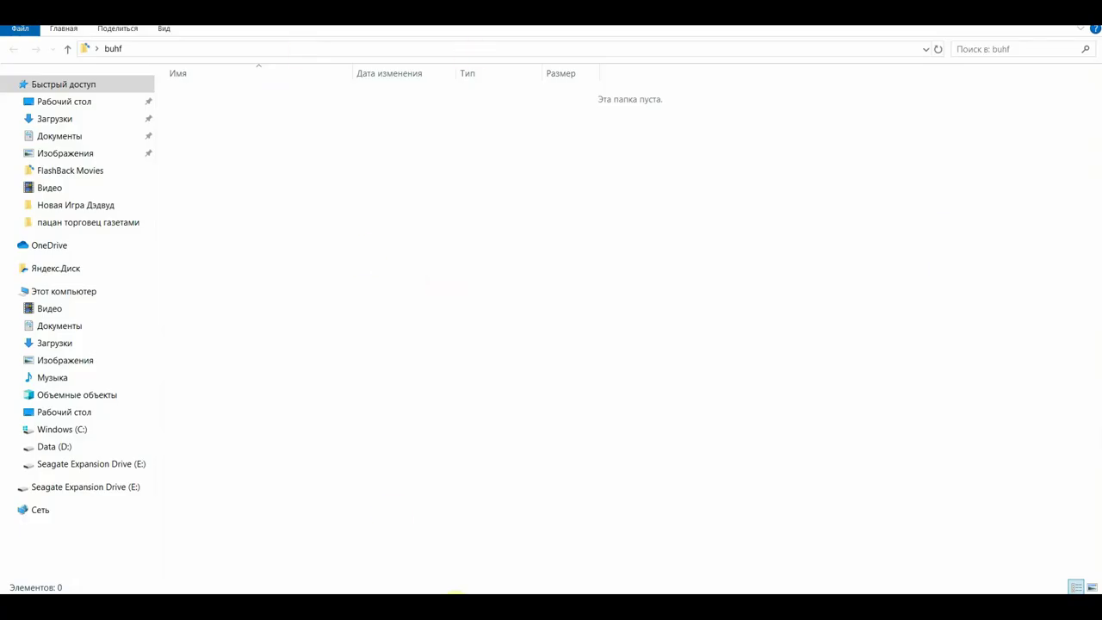
pyautogui.moveTo(472, 603)
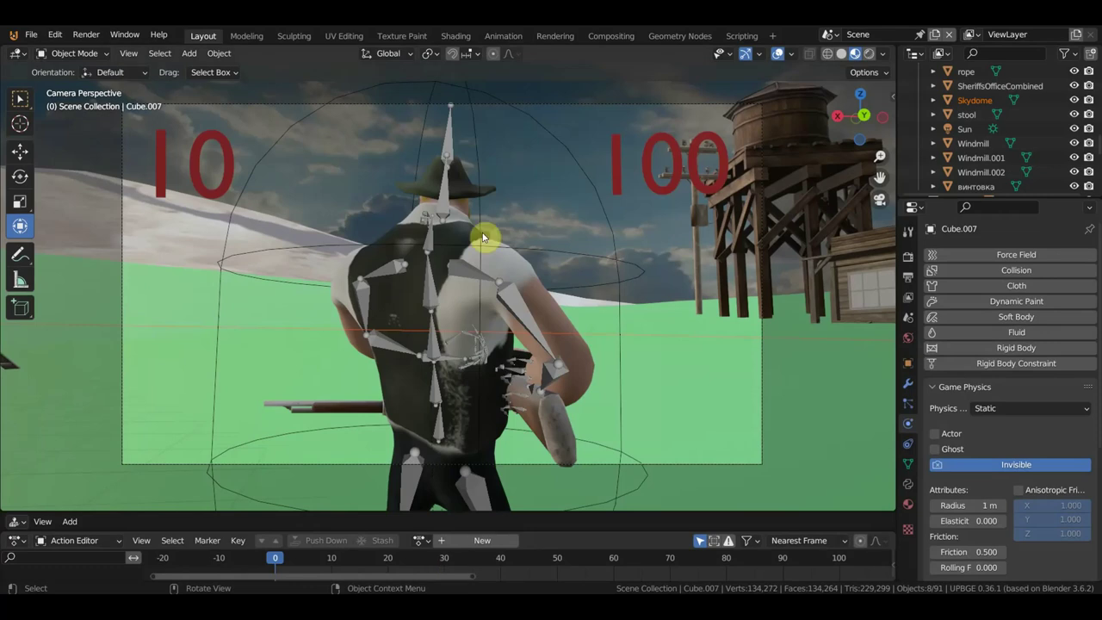
# Step: Save the game runtime as 67777 inside the Desktop buhf folder
pyautogui.click(31, 39)
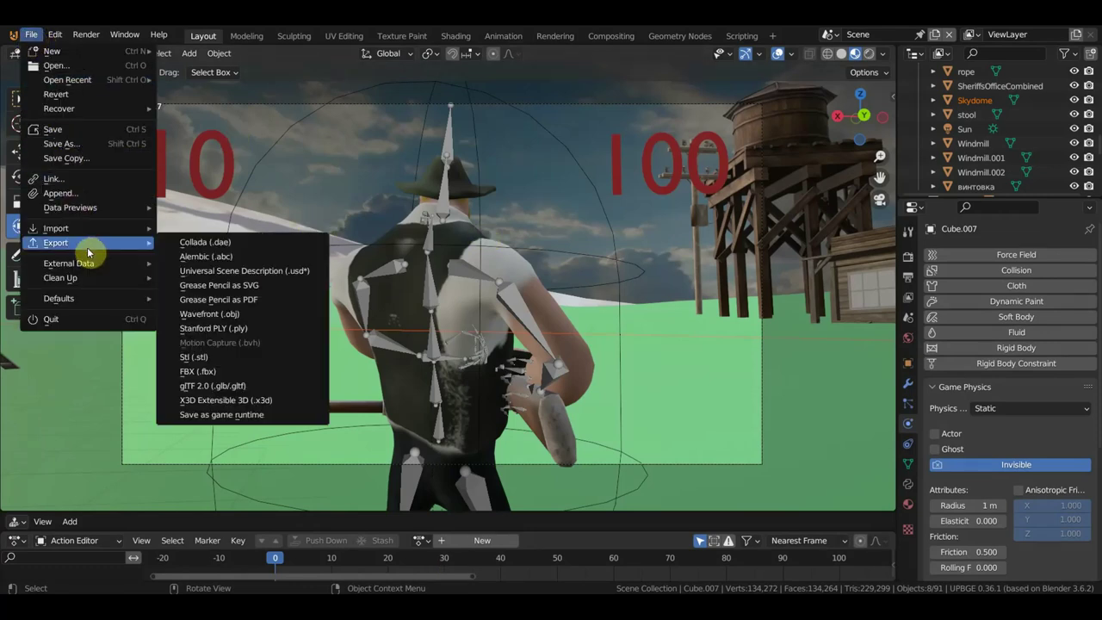
pyautogui.click(264, 415)
pyautogui.click(439, 509)
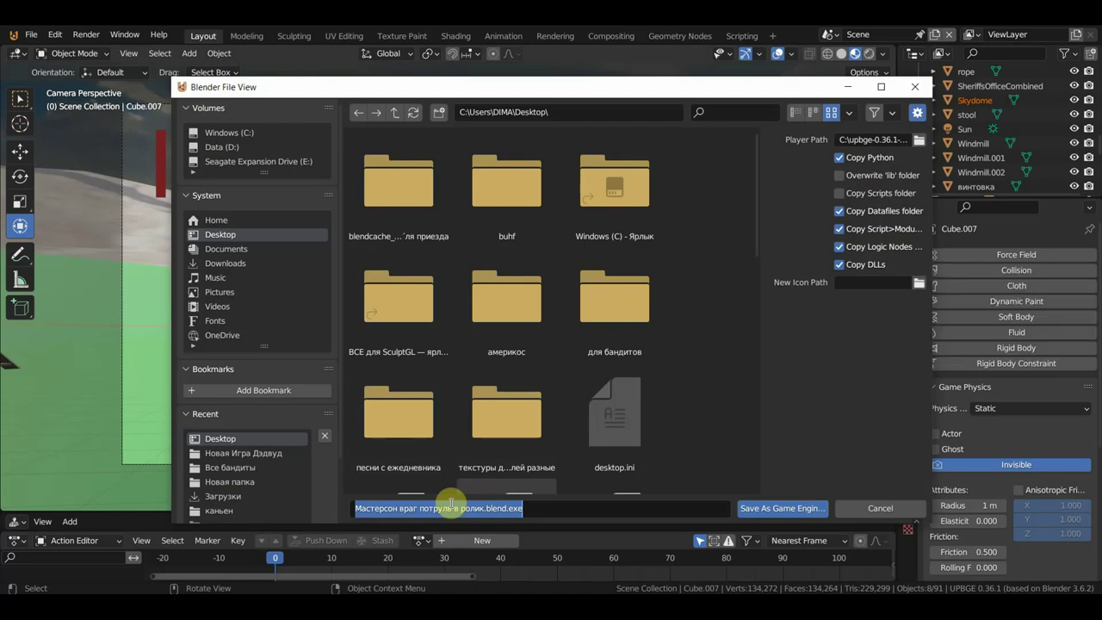
pyautogui.write('67777')
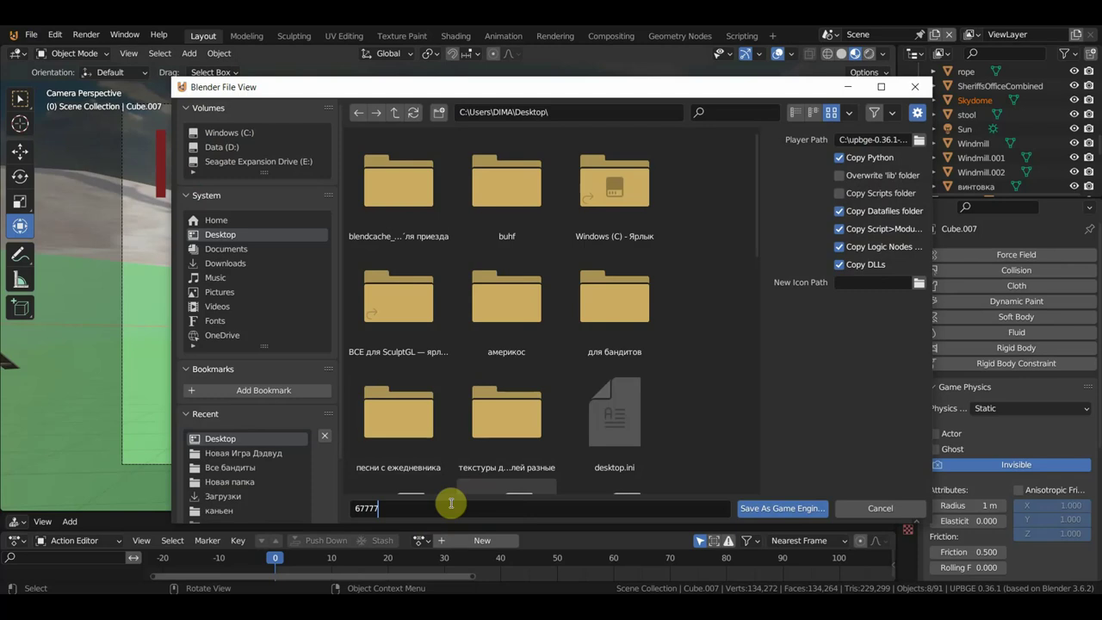
pyautogui.doubleClick(508, 211)
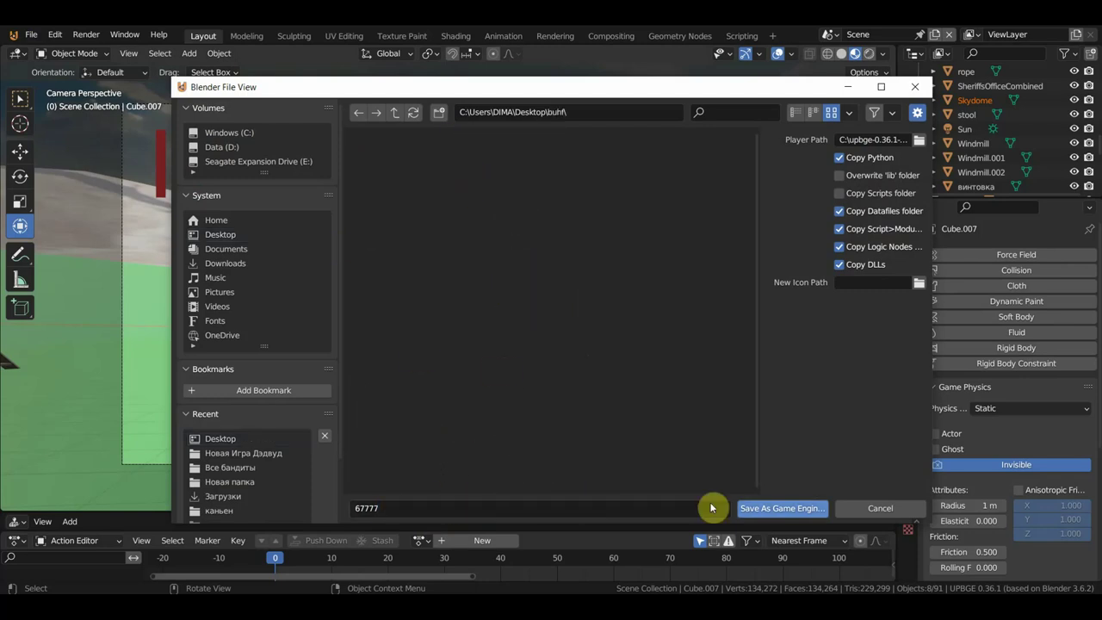
pyautogui.click(778, 510)
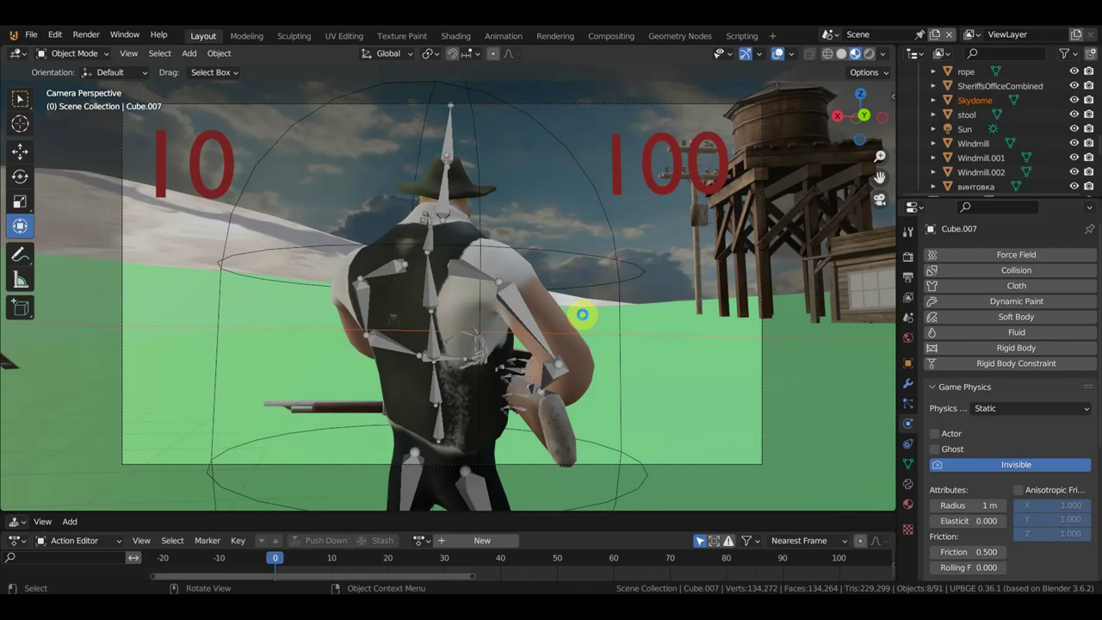
pyautogui.scroll(-1, 443, 239)
pyautogui.scroll(-1, 442, 238)
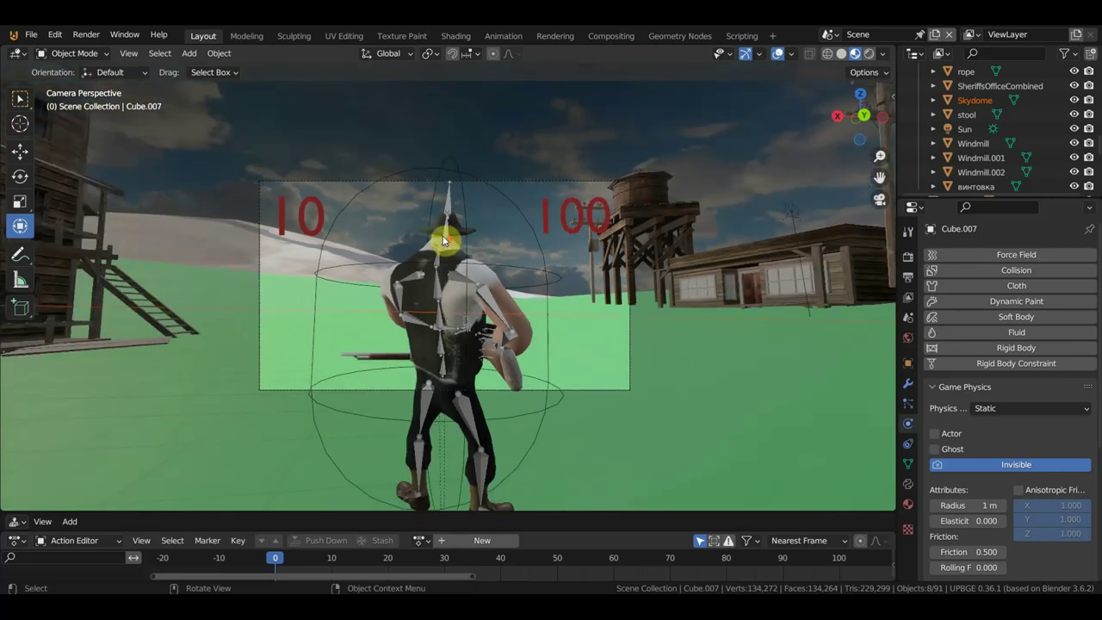
pyautogui.scroll(3, 443, 238)
pyautogui.scroll(-1, 445, 241)
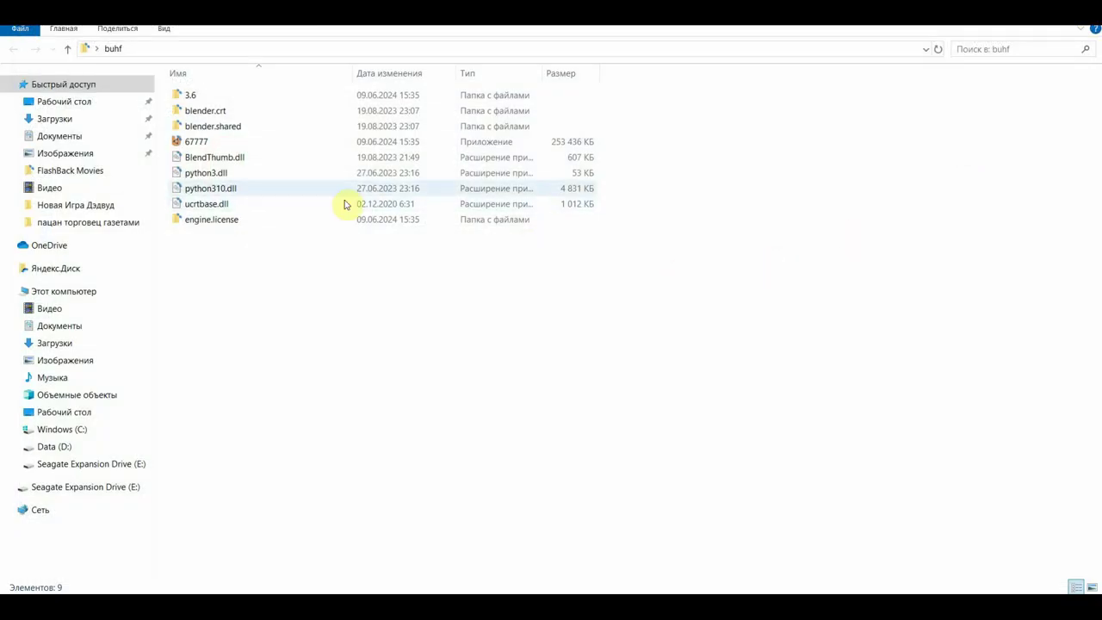
# Step: Run the 67777 executable from the buhf folder
pyautogui.click(203, 142)
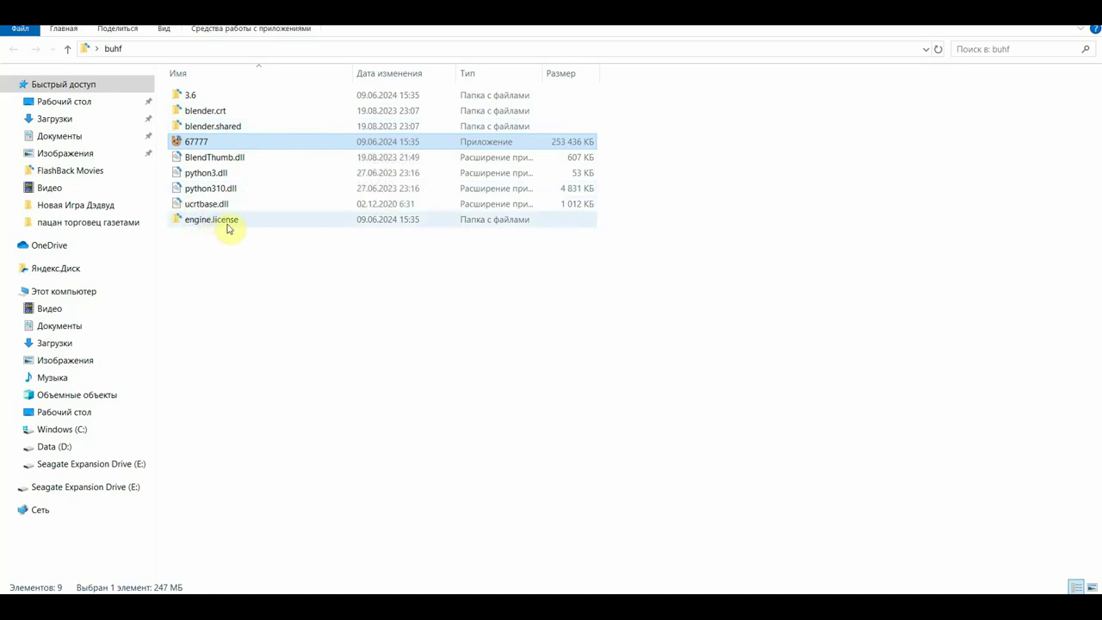
pyautogui.doubleClick(191, 144)
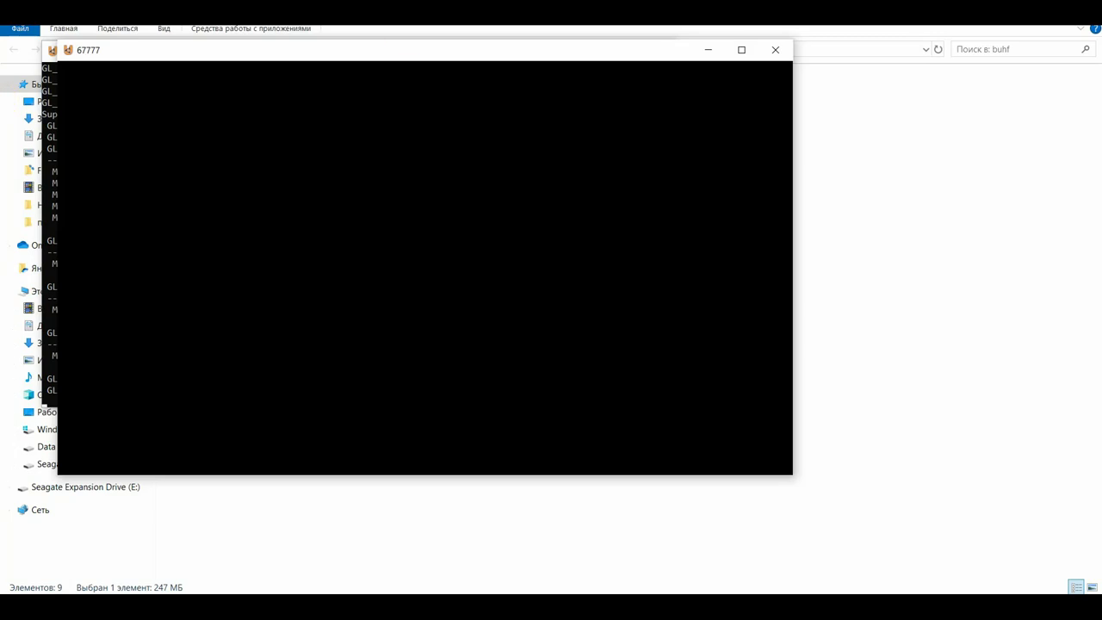
# Step: Check the console's startup log, then return to the 67777 game window
pyautogui.moveTo(545, 607)
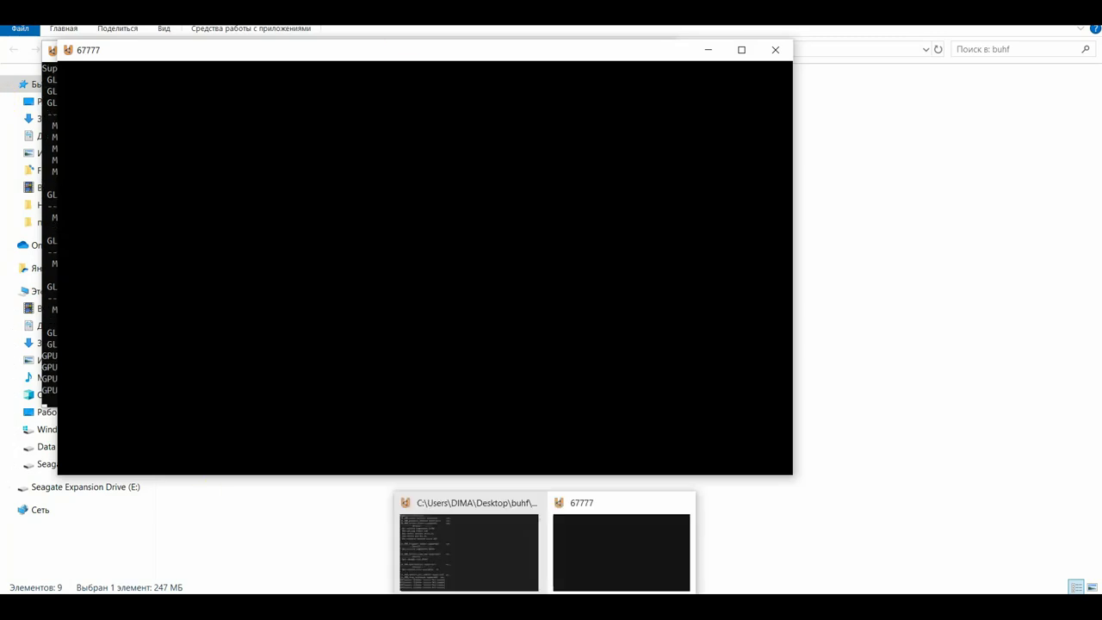
pyautogui.click(526, 581)
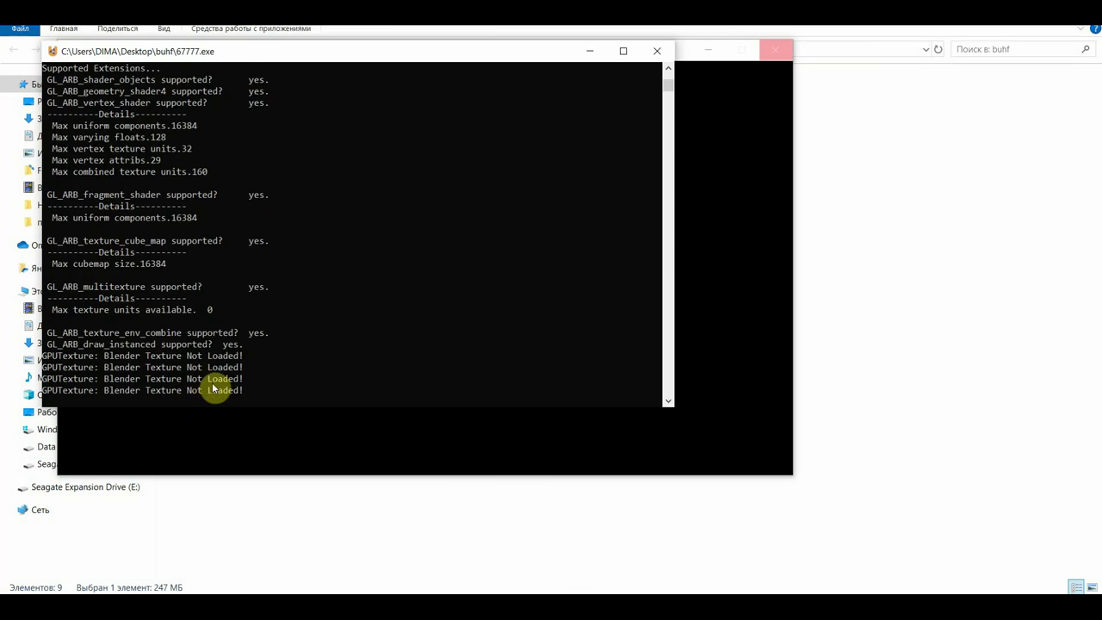
pyautogui.moveTo(545, 603)
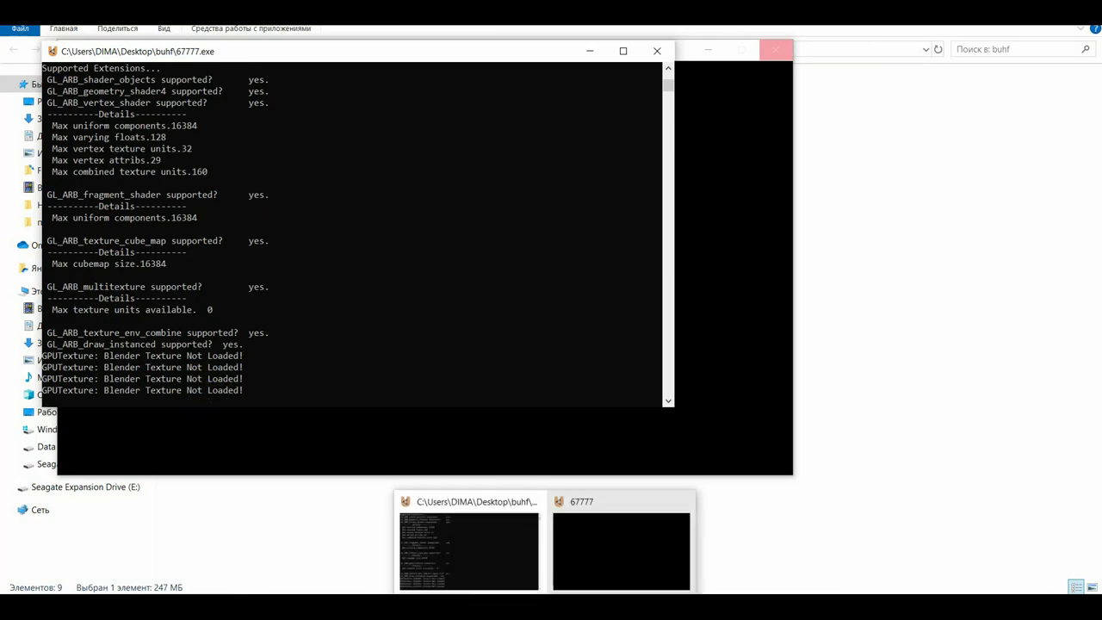
pyautogui.click(602, 564)
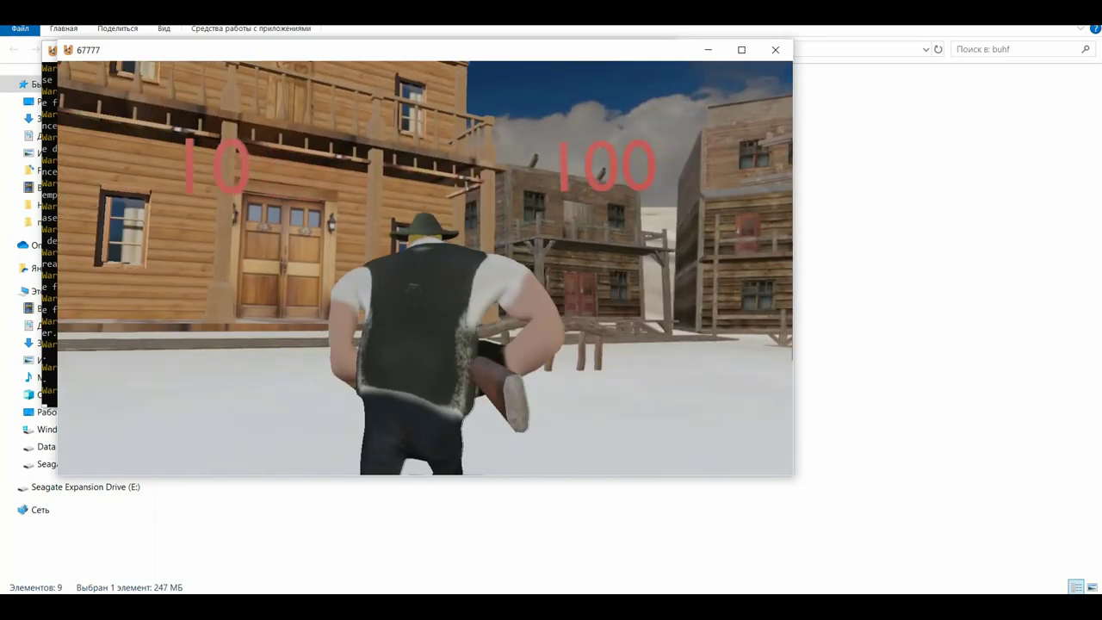
# Step: Quit the running 67777 game with Esc after playing
pyautogui.press('Escape')
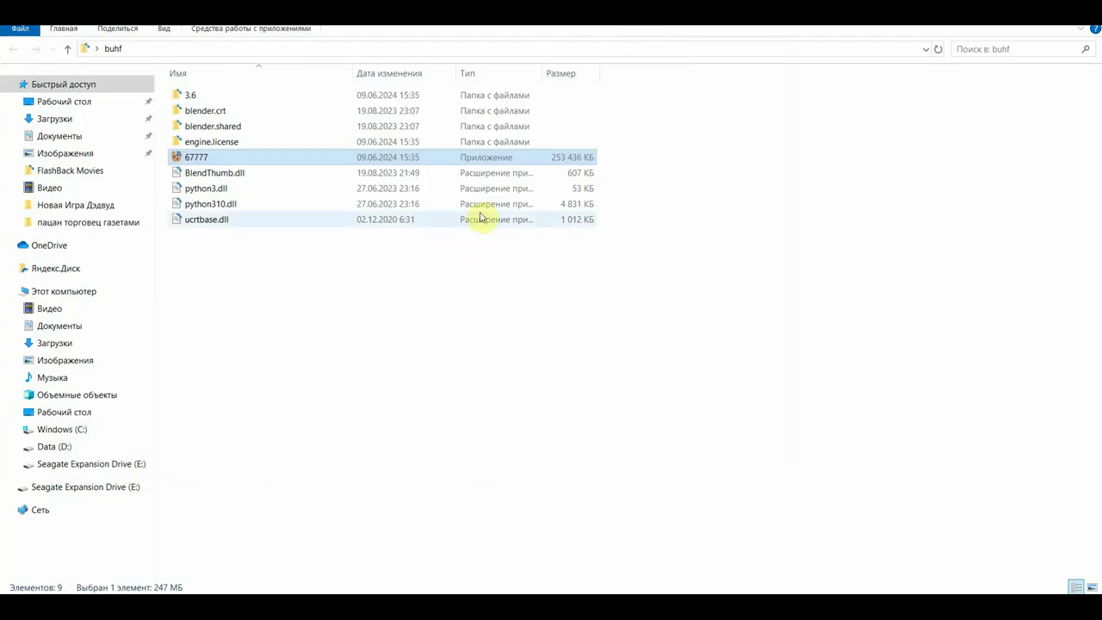